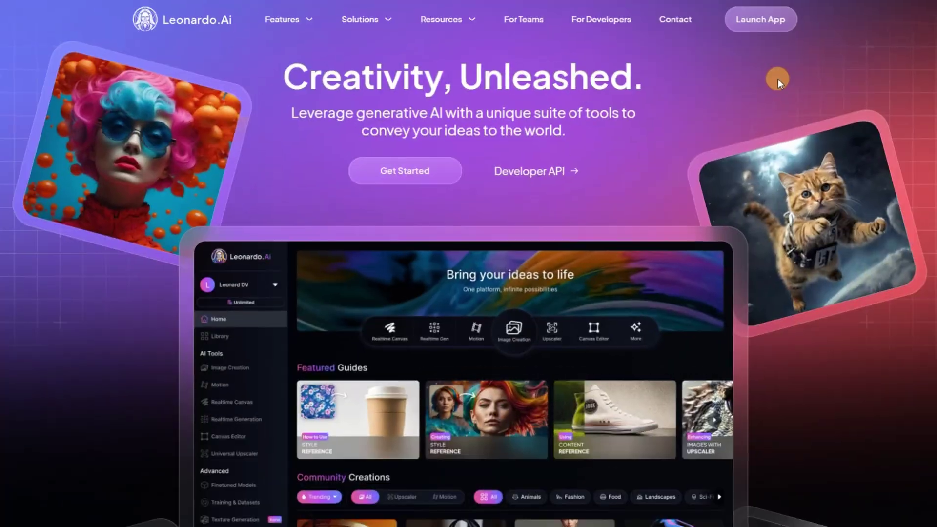
scroll(777, 110, "down", 3)
scroll(780, 109, "down", 2)
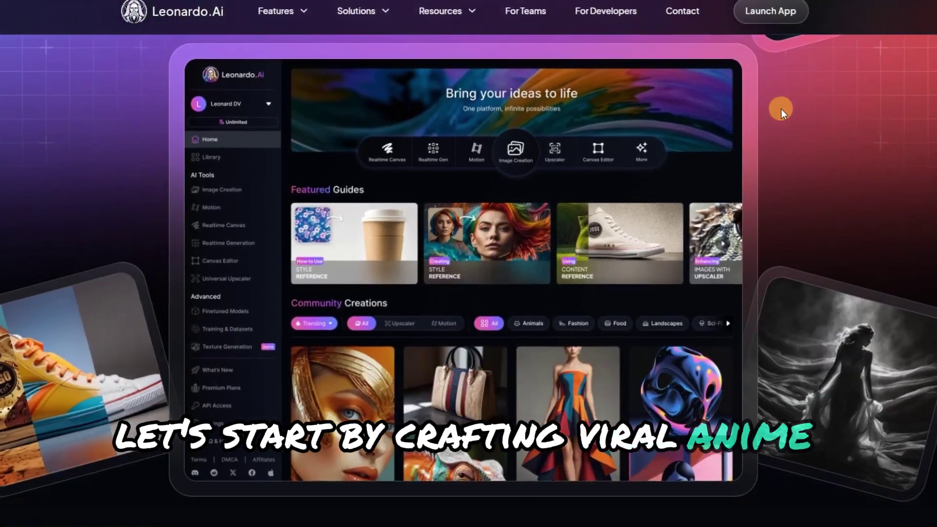
scroll(781, 109, "down", 5)
scroll(783, 107, "down", 5)
scroll(786, 106, "down", 4)
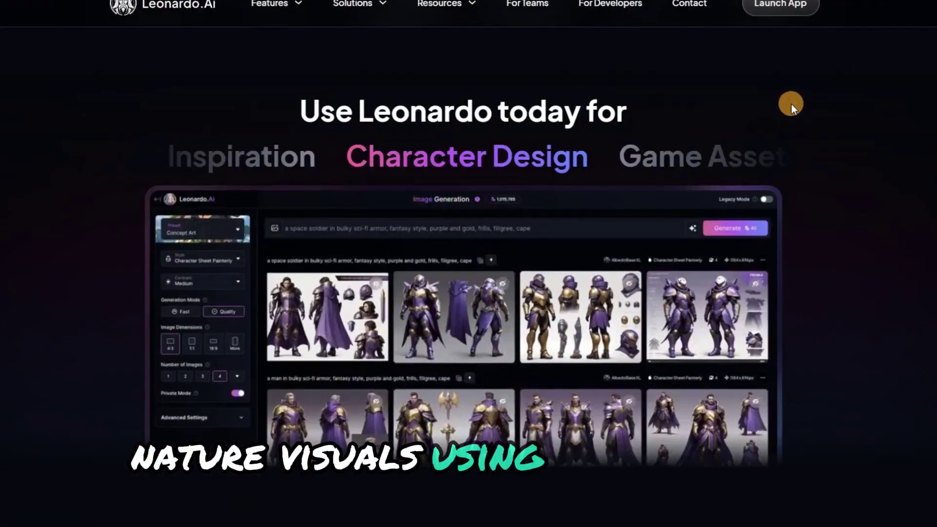
Switch Leonardo's Image Creation to the Anime preset and bring up the 9:16 size options.
left_click(780, 4)
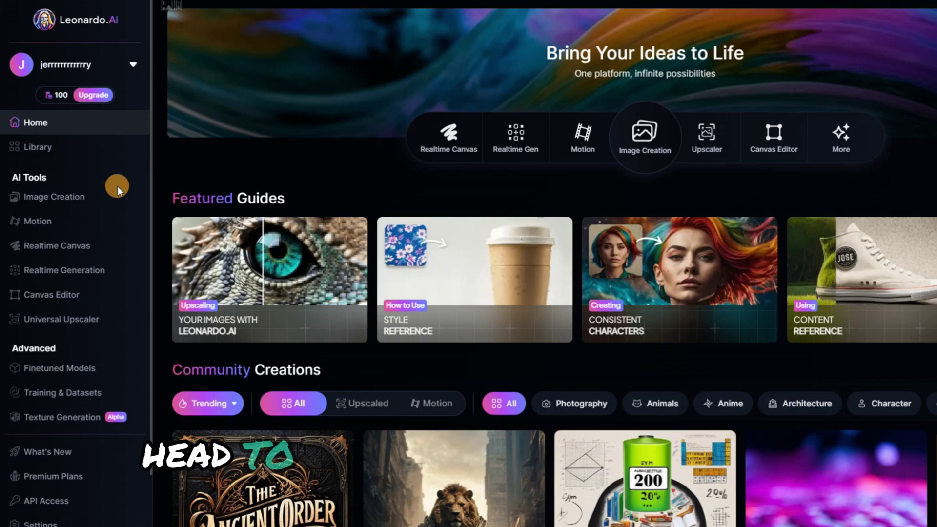
left_click(54, 196)
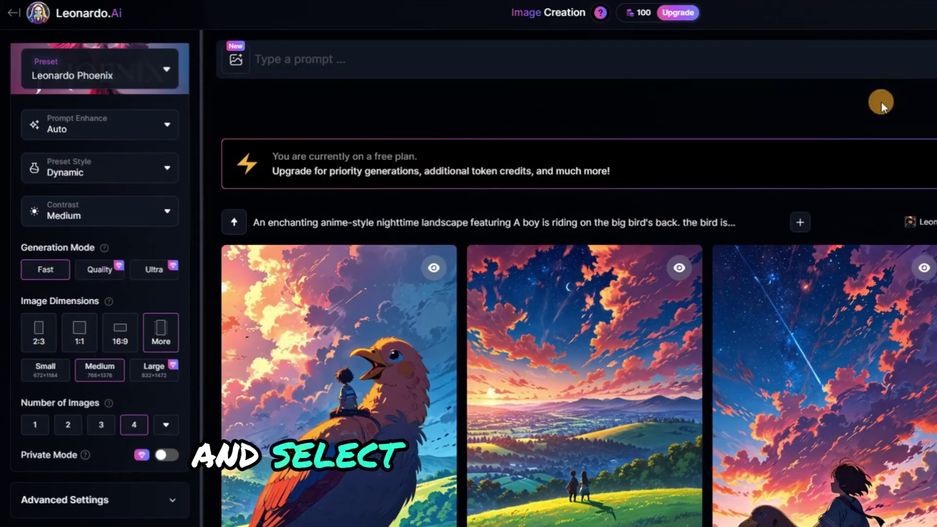
left_click(149, 70)
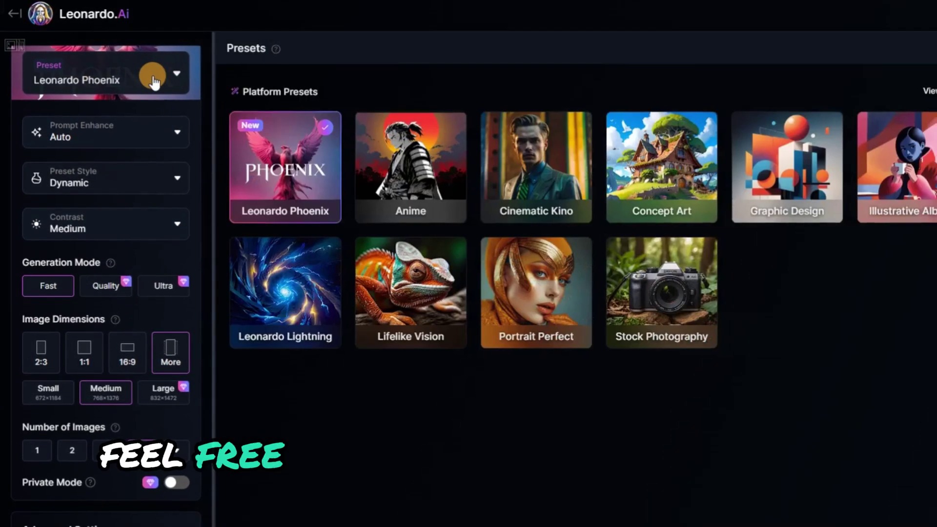
mouse_move(435, 176)
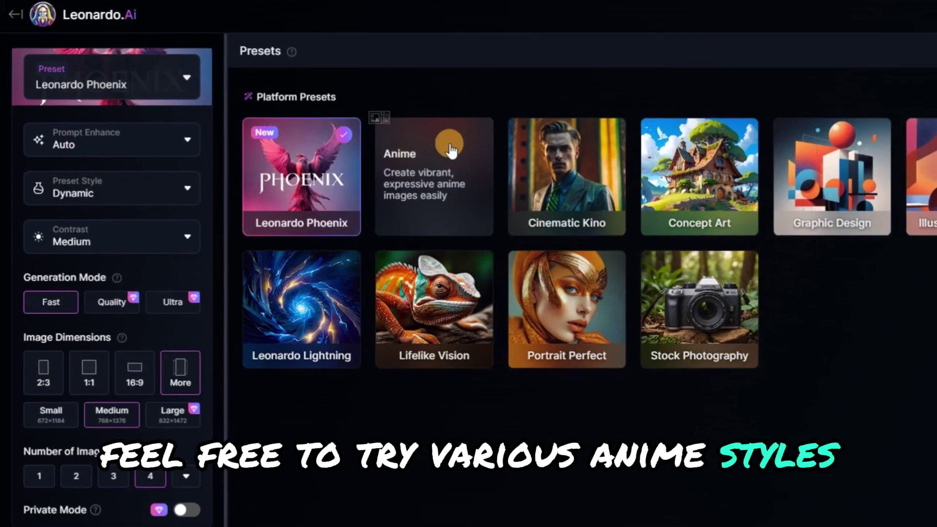
left_click(451, 150)
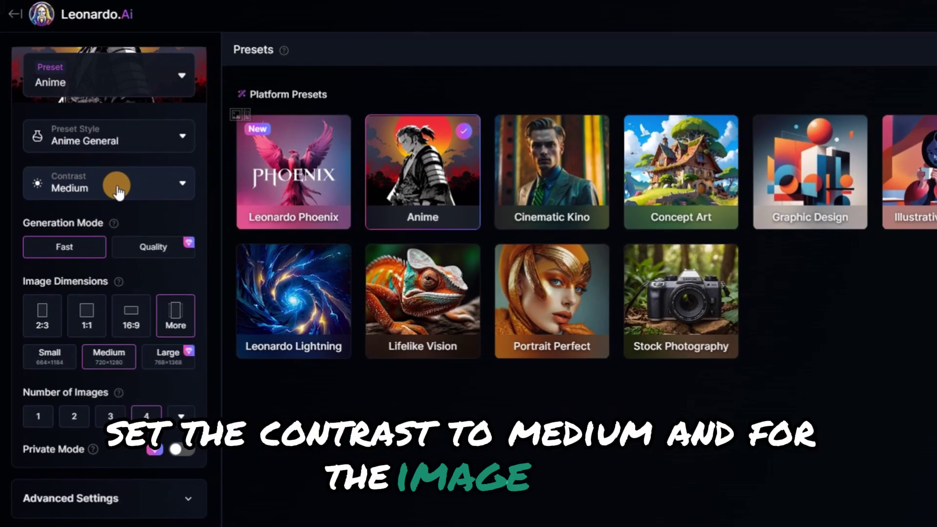
left_click(174, 311)
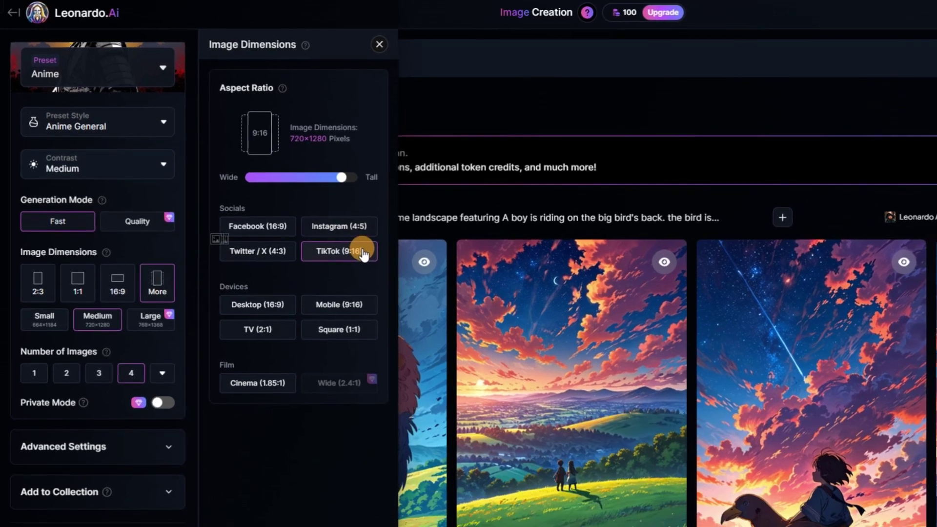
Open Saeed AI's Anime Nature Prompts 2025 article and select the rural sunset prompt.
left_click(649, 130)
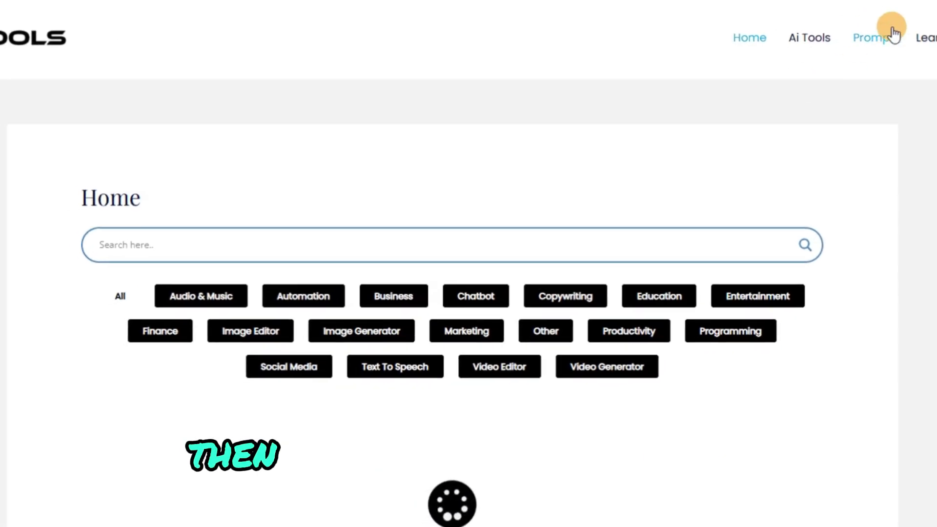
left_click(874, 38)
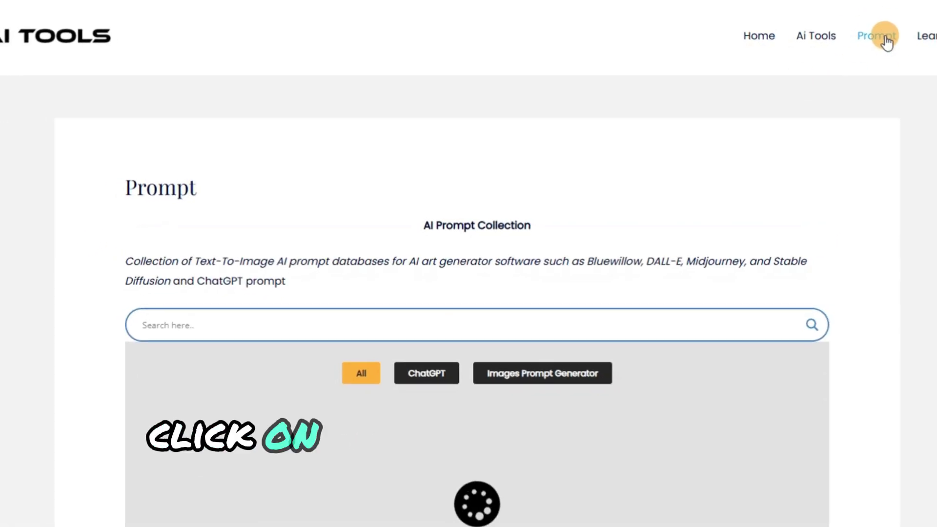
scroll(800, 135, "down", 4)
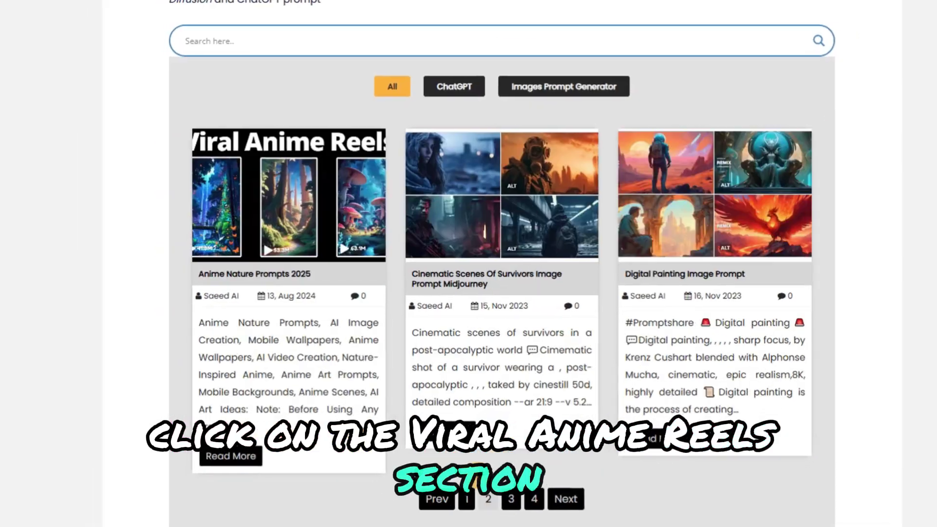
left_click(205, 135)
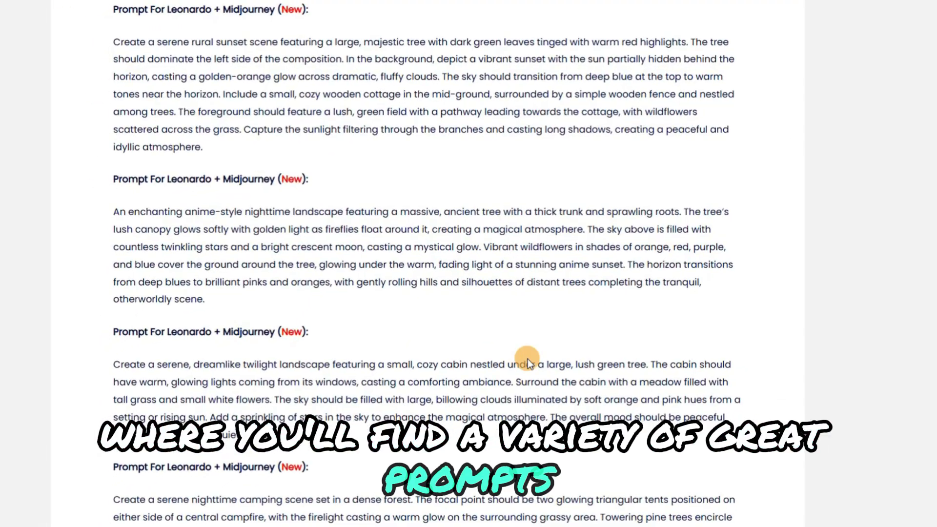
left_click_drag(206, 146, 114, 41)
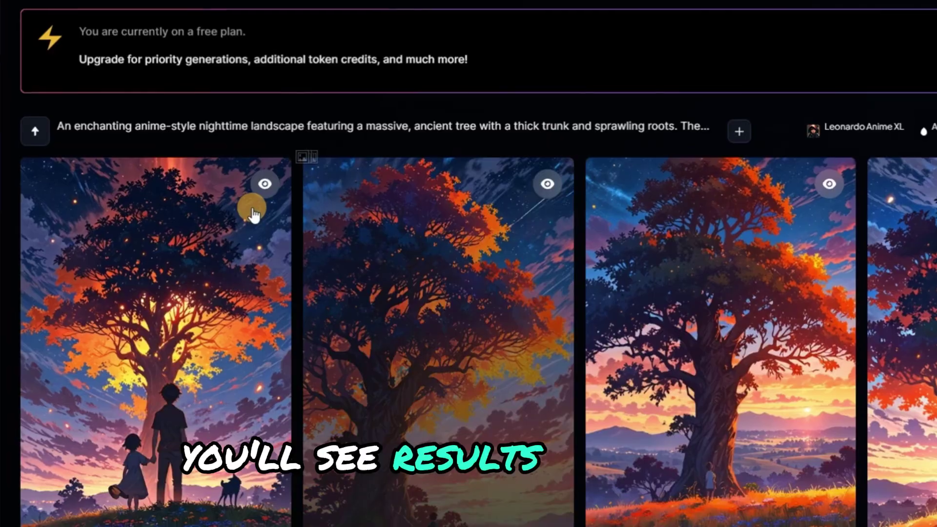
View the first ancient-tree image full size, then step through the next three.
left_click(253, 213)
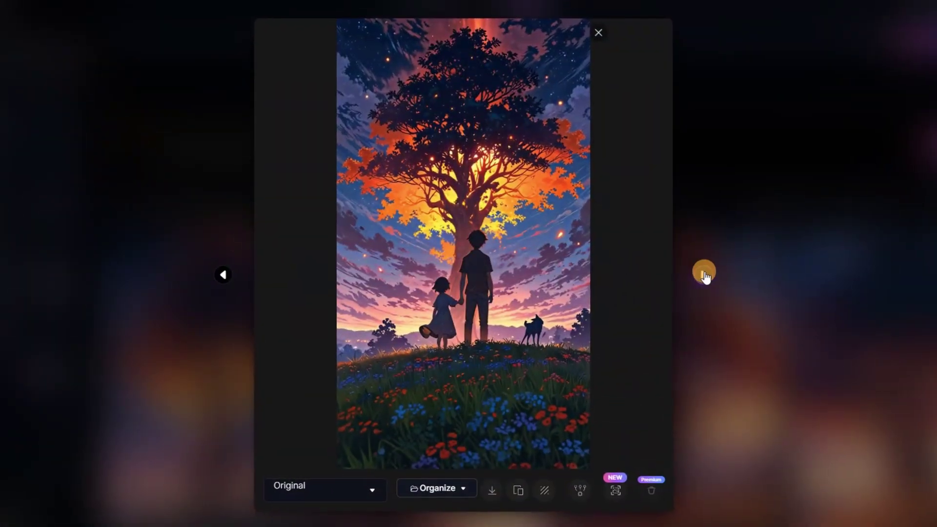
left_click(705, 276)
left_click(709, 275)
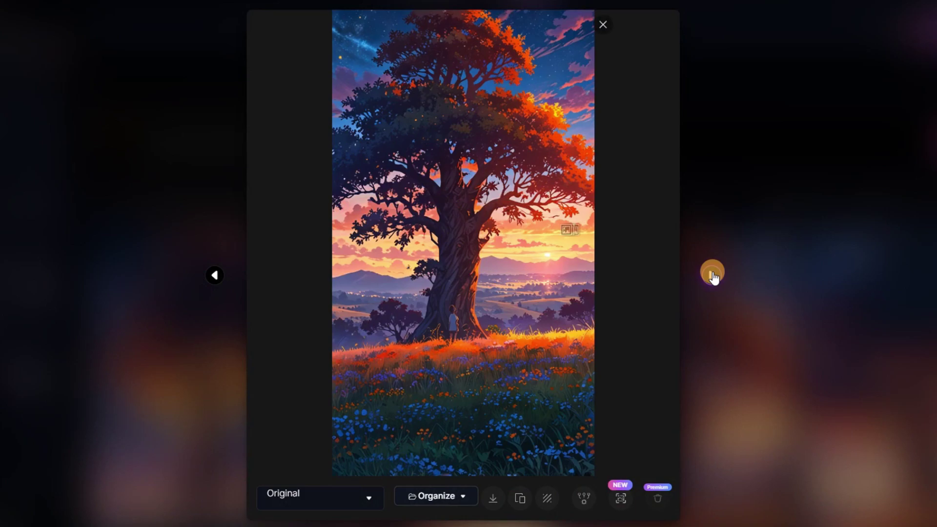
left_click(715, 276)
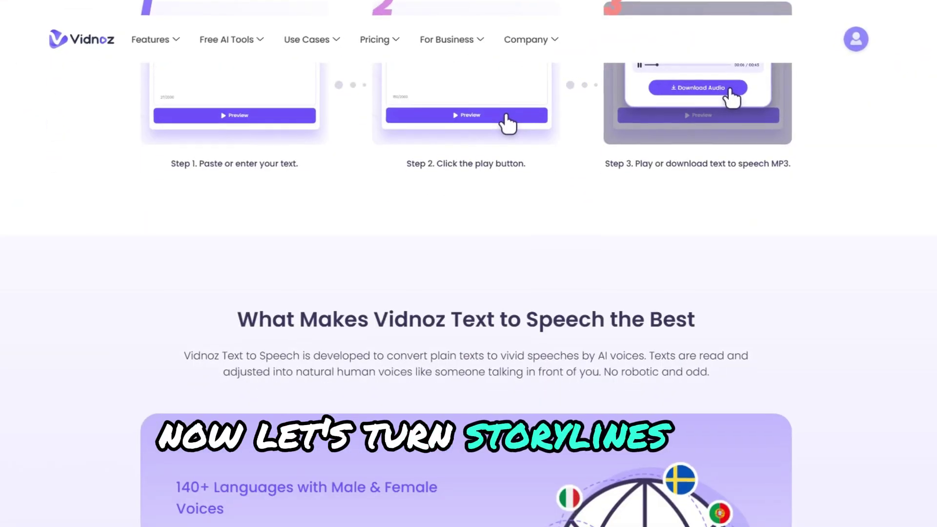
scroll(468, 293, "down", 8)
scroll(469, 293, "down", 5)
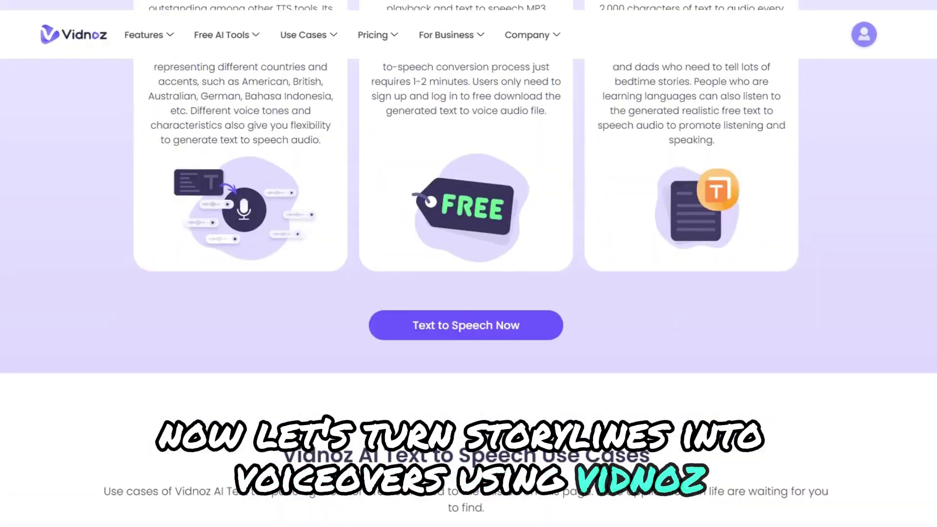
scroll(468, 293, "down", 5)
scroll(469, 293, "down", 5)
scroll(469, 293, "down", 5)
scroll(468, 292, "down", 5)
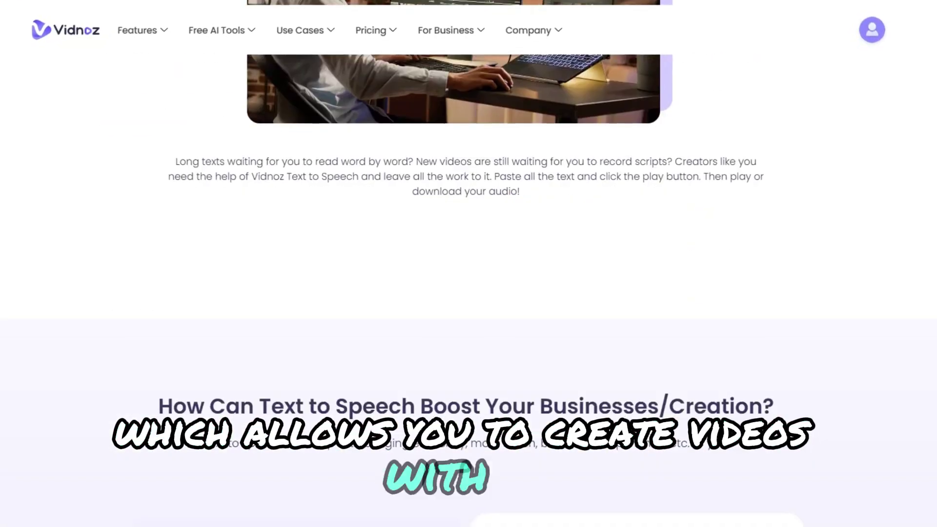
scroll(468, 293, "down", 5)
scroll(468, 293, "down", 5)
scroll(468, 293, "down", 3)
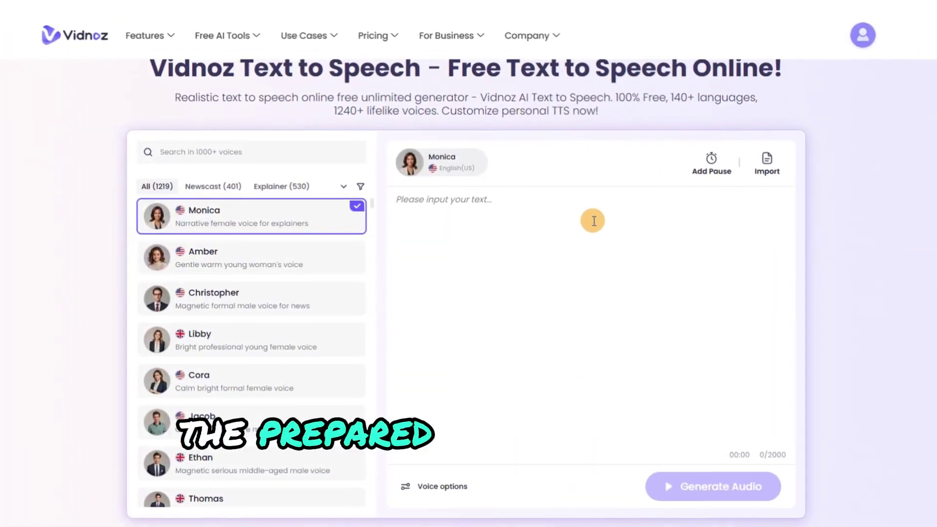
Paste the three-paragraph story into Vidnoz's text-to-speech box.
type("The boy stands at the edge of the forest, his hand outstretched, as birds gather around him, pecking seeds from his palm. Resting against an old tree, he listens intently as a small sparrow chirps softly on his shoulder, as if sharing a secret. As the sun sets, he waves to the birds soaring above, speaking to them in gentle tones, like he’s always been one of them.")
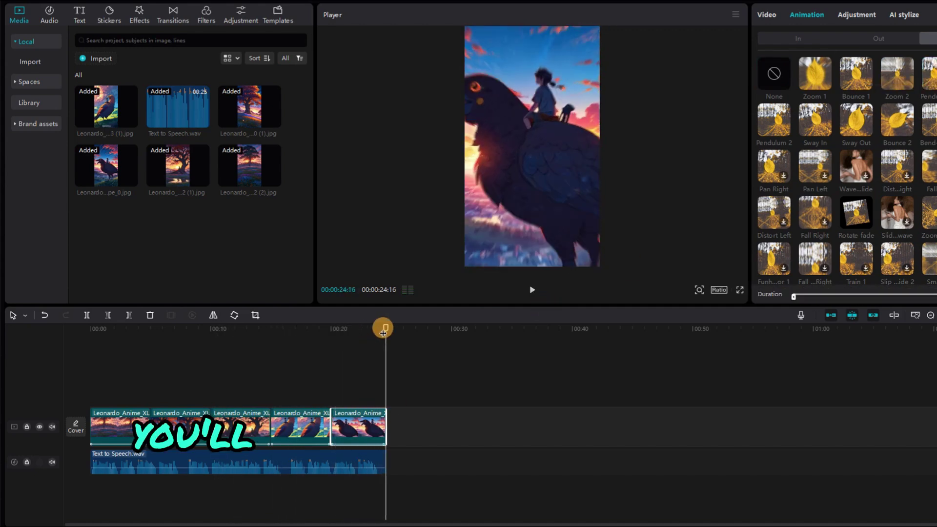
Search CapCut's music library for 'story', preview the first Story track and add it.
left_click(95, 328)
left_click(48, 15)
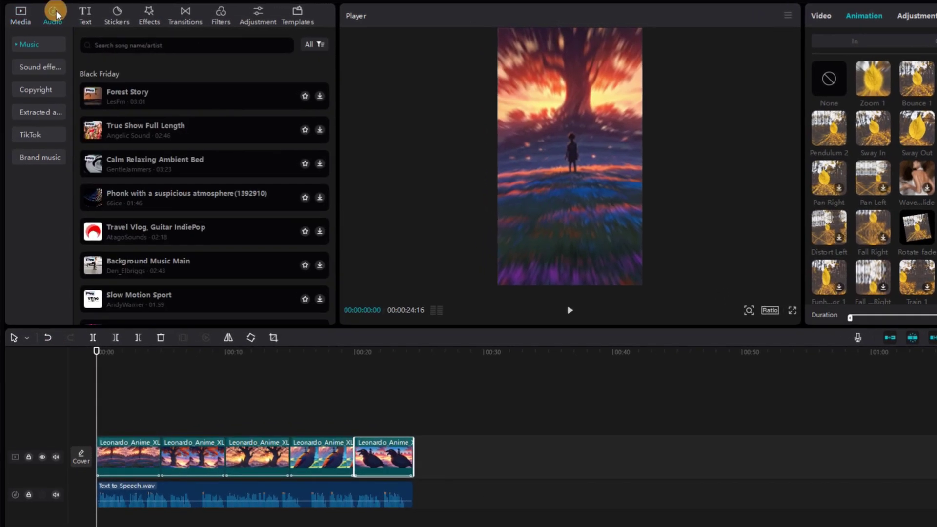
left_click(187, 45)
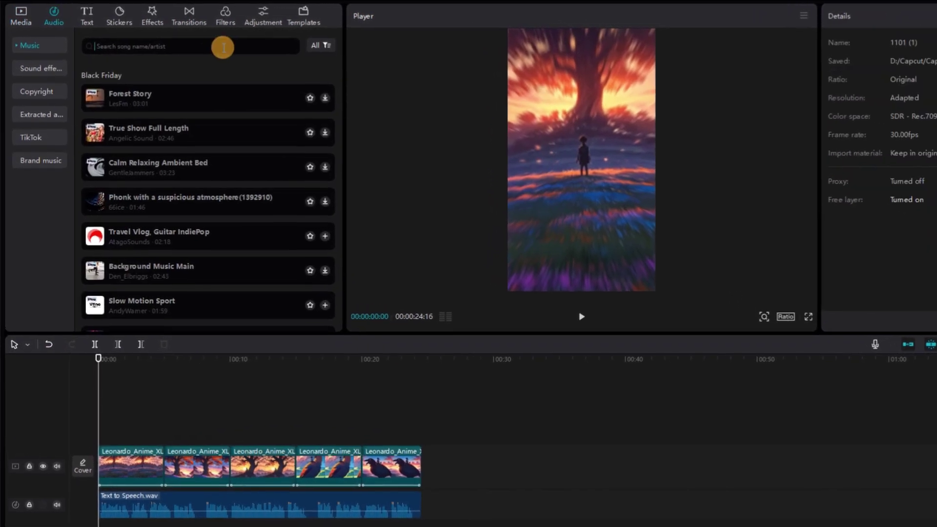
type("story")
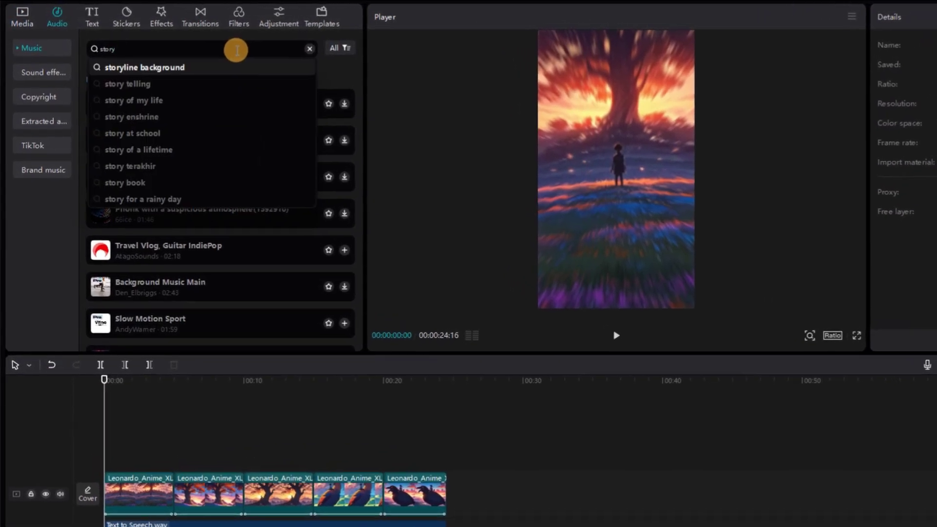
key("Return")
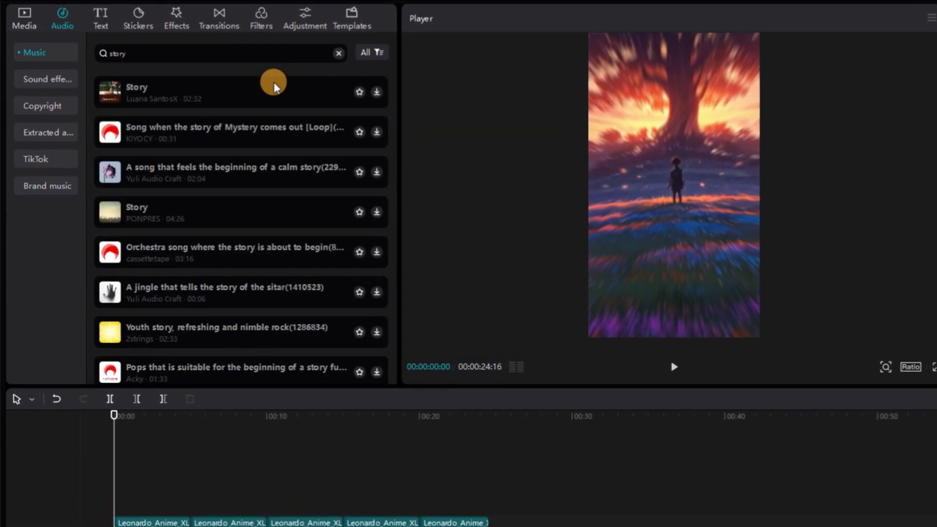
left_click(271, 88)
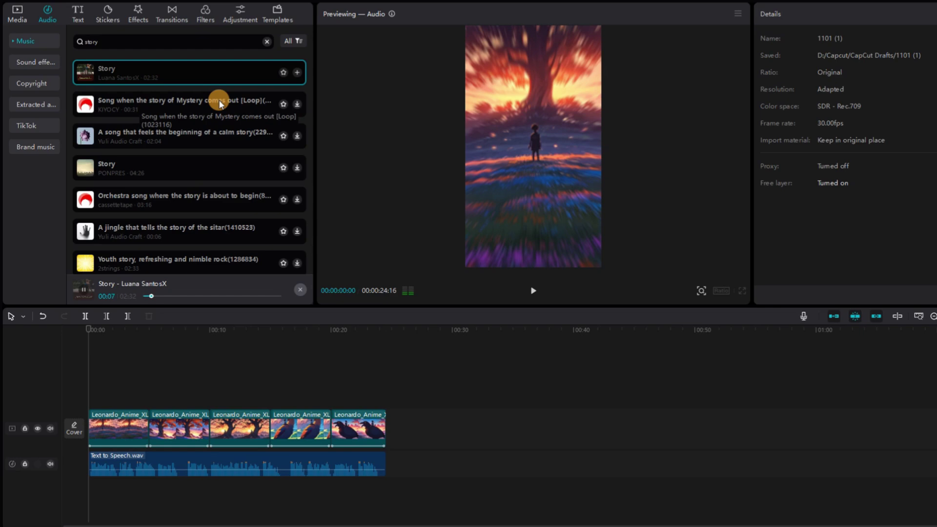
left_click(298, 72)
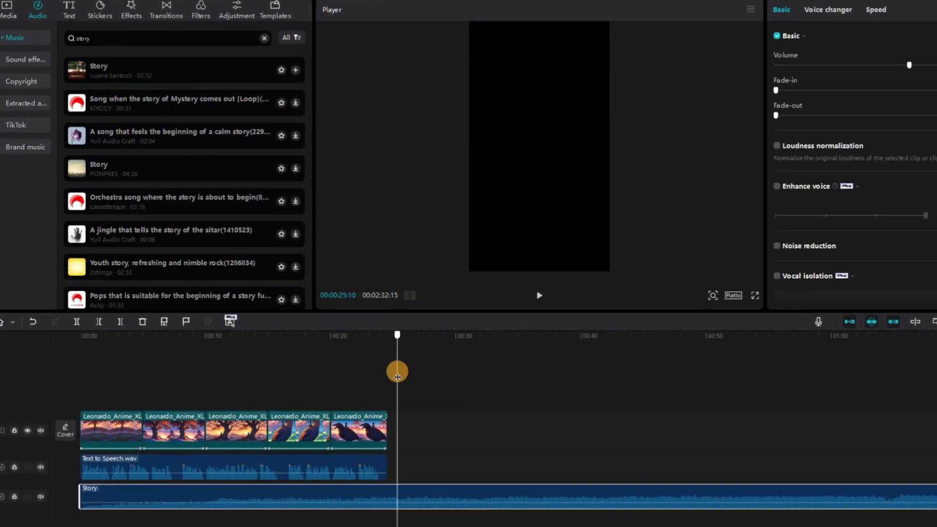
key("space")
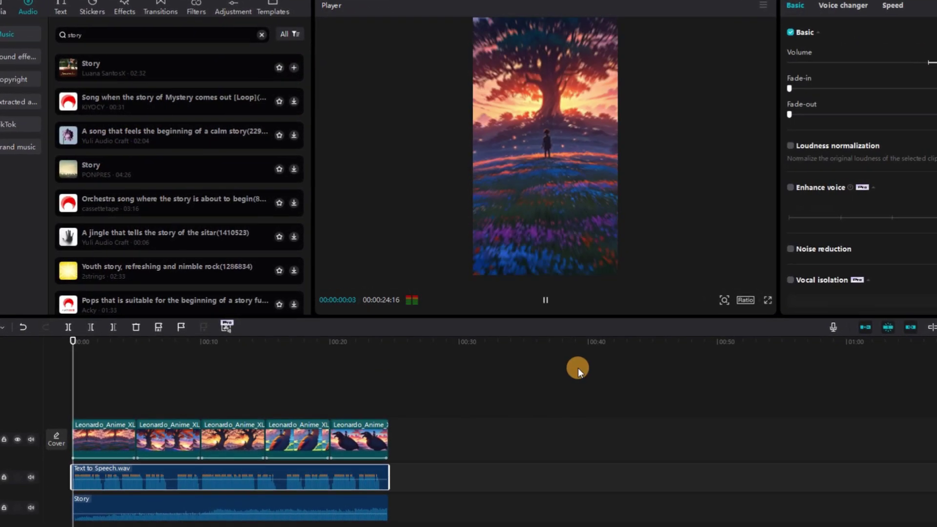